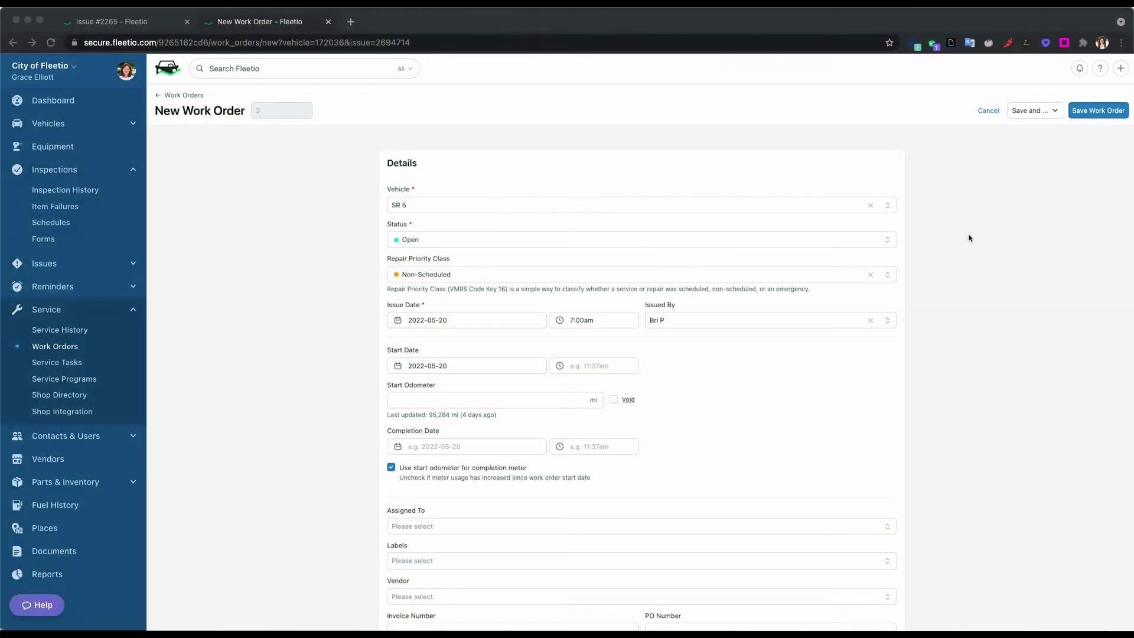
Set the work order's start date to the 21st, May 2022, with an 8:01am start time.
{"action": "scroll", "coordinate": [971, 314], "scroll_direction": "down", "scroll_amount": 2}
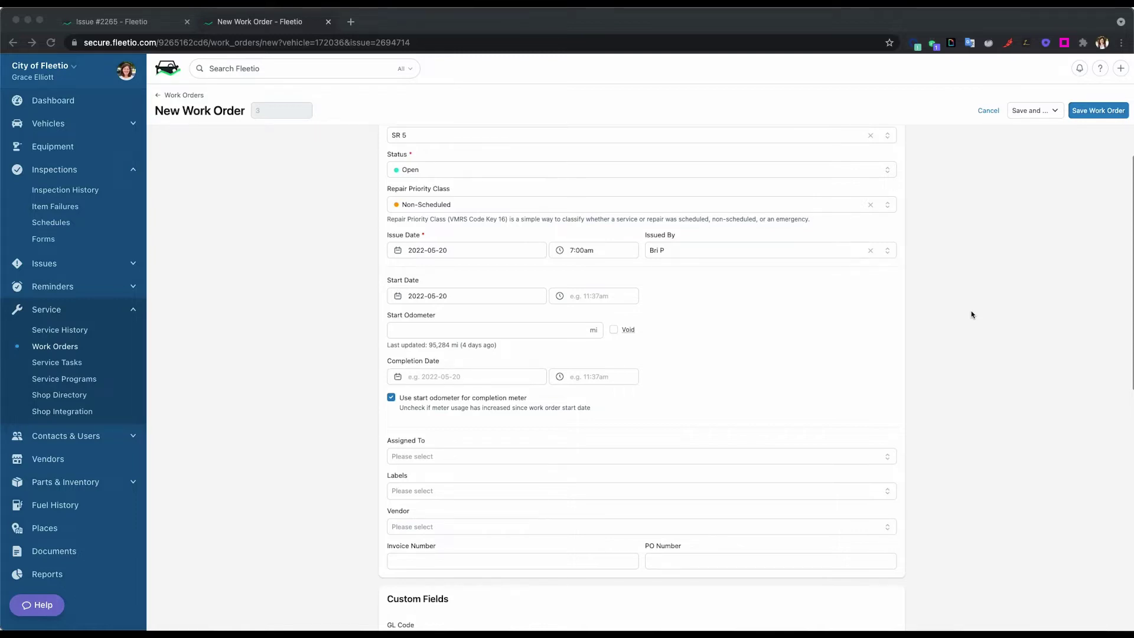
{"action": "scroll", "coordinate": [969, 314], "scroll_direction": "down", "scroll_amount": 1}
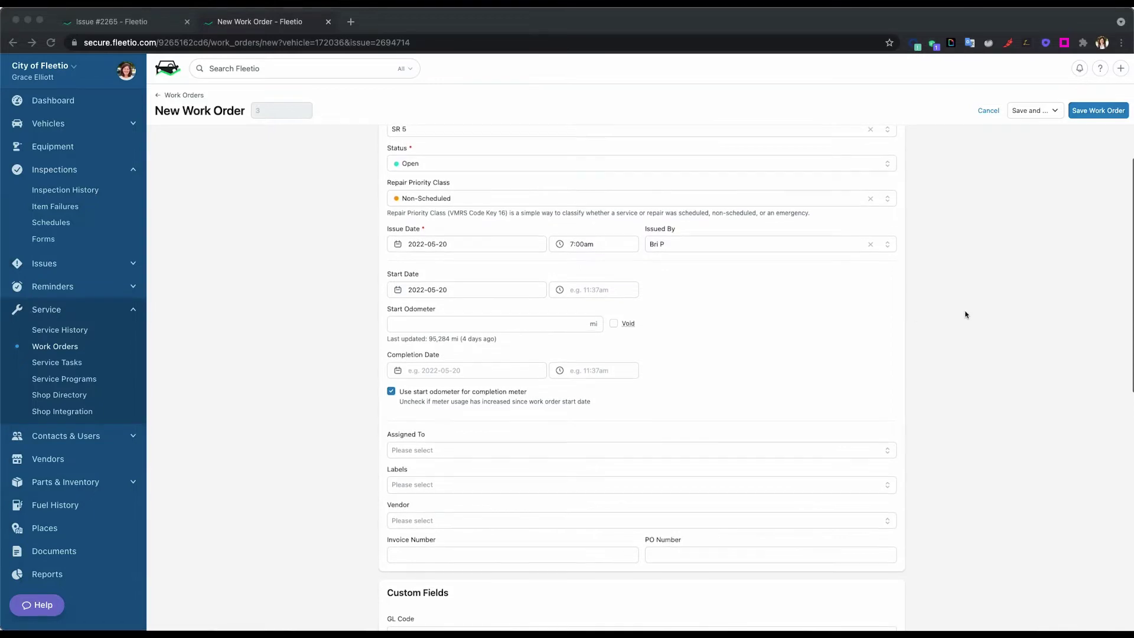
{"action": "left_click", "coordinate": [475, 291]}
{"action": "left_click", "coordinate": [517, 388]}
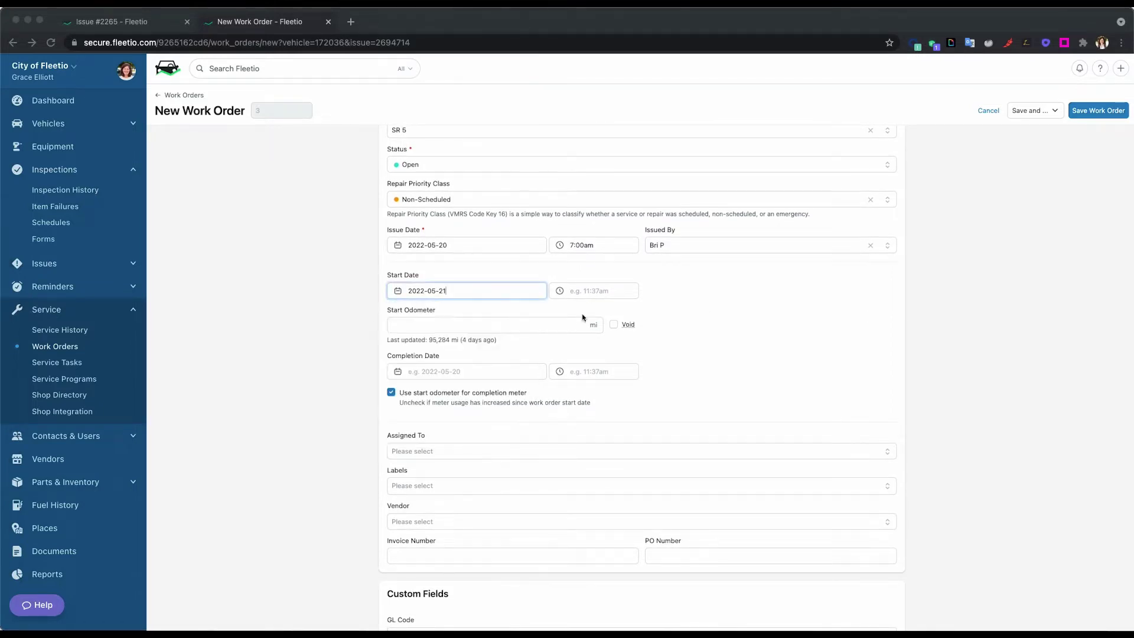
{"action": "left_click", "coordinate": [586, 291]}
{"action": "type", "text": "8"}
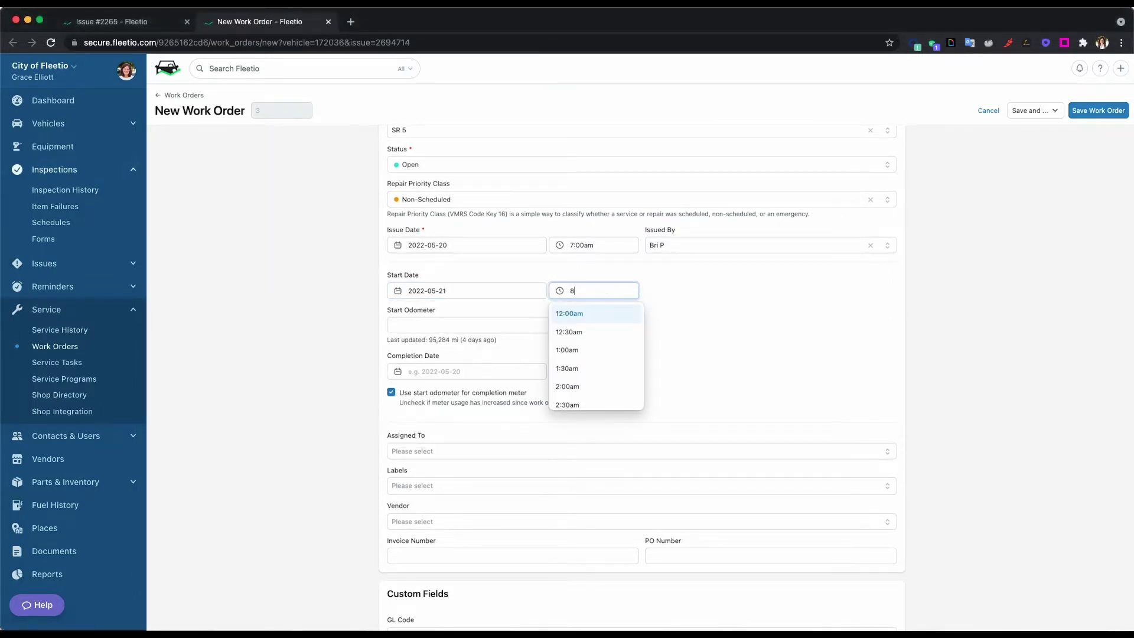
{"action": "type", "text": ":01am"}
{"action": "key", "text": "Return"}
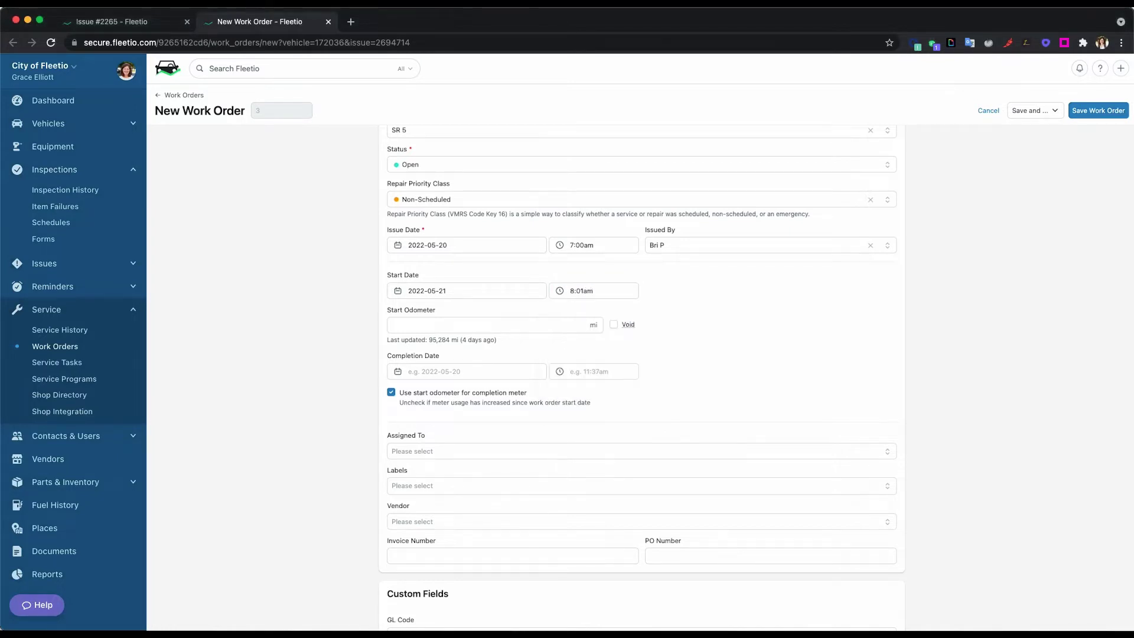
{"action": "scroll", "coordinate": [544, 350], "scroll_direction": "down", "scroll_amount": 3}
Choose the technician user in the Assigned To field.
{"action": "left_click", "coordinate": [546, 351]}
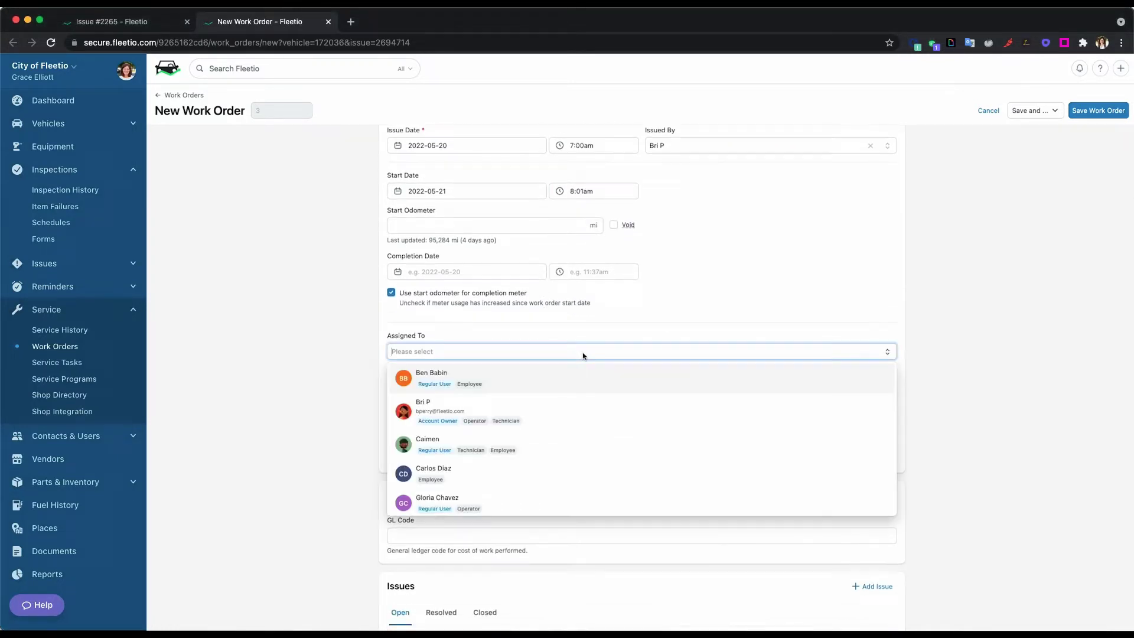
{"action": "left_click", "coordinate": [579, 451]}
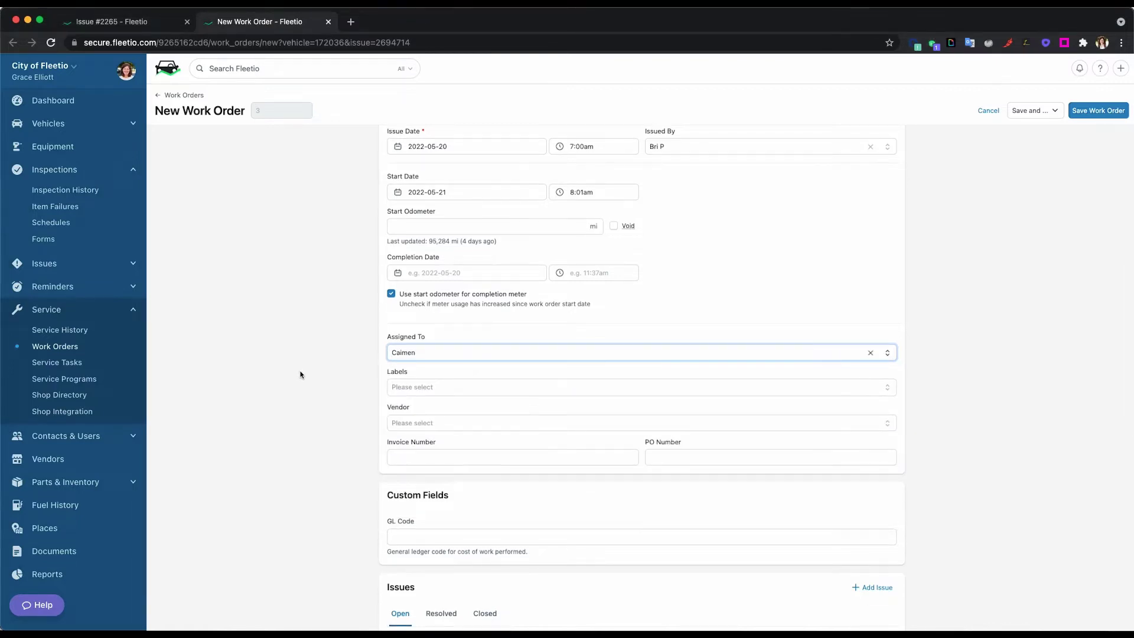
{"action": "scroll", "coordinate": [314, 375], "scroll_direction": "down", "scroll_amount": 3}
{"action": "scroll", "coordinate": [316, 375], "scroll_direction": "down", "scroll_amount": 1}
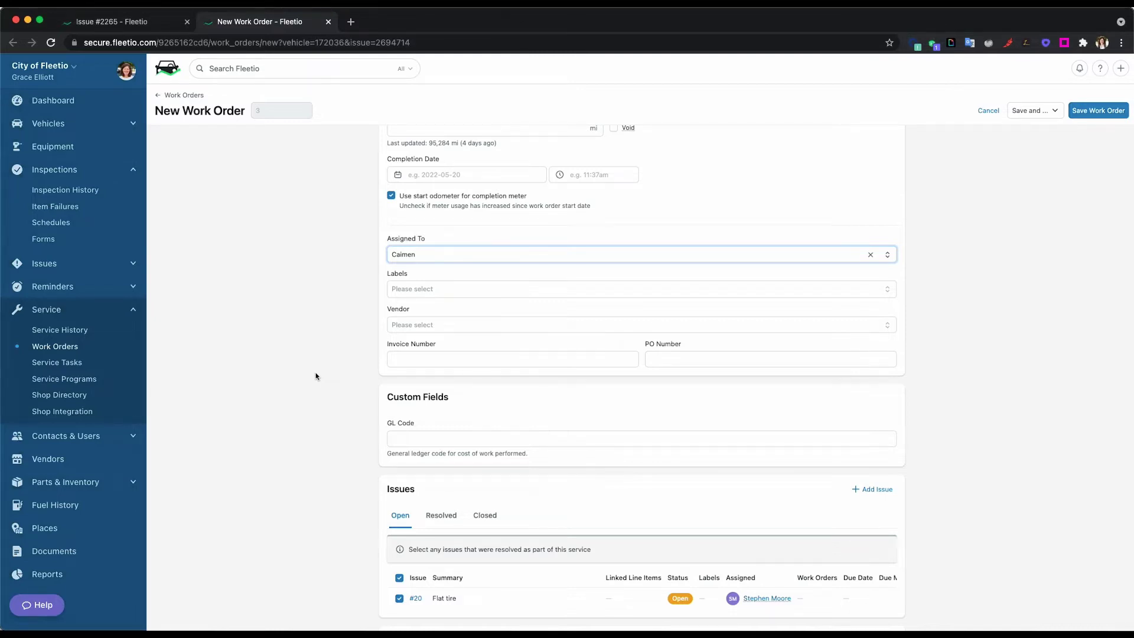
{"action": "left_click", "coordinate": [462, 288]}
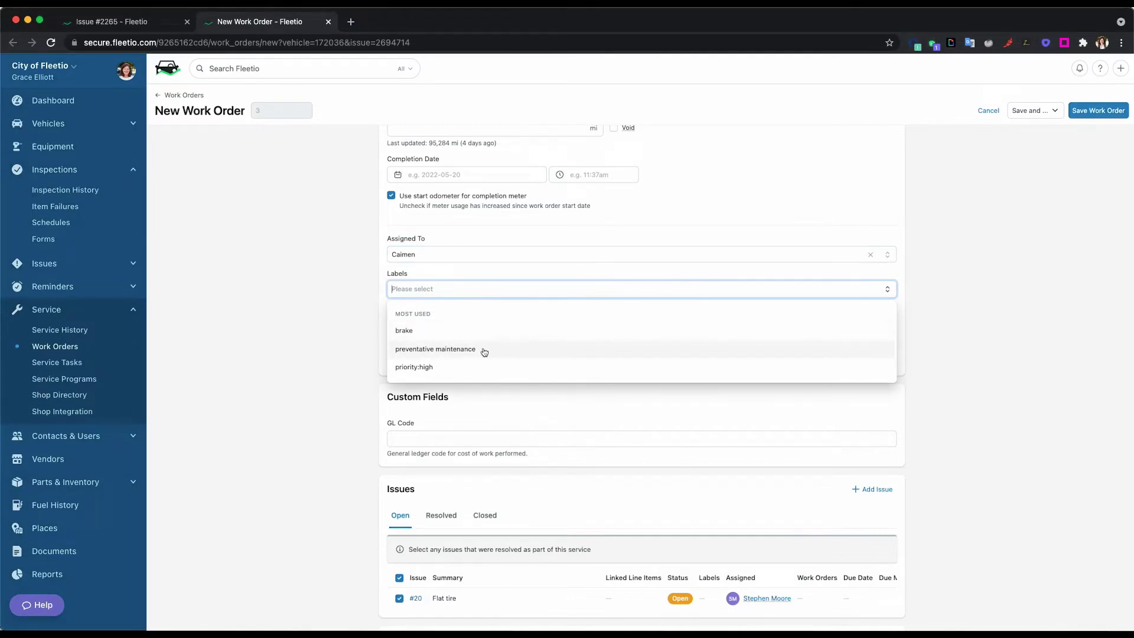
{"action": "left_click", "coordinate": [484, 351]}
{"action": "left_click", "coordinate": [473, 290]}
{"action": "left_click", "coordinate": [473, 289]}
{"action": "left_click", "coordinate": [473, 289]}
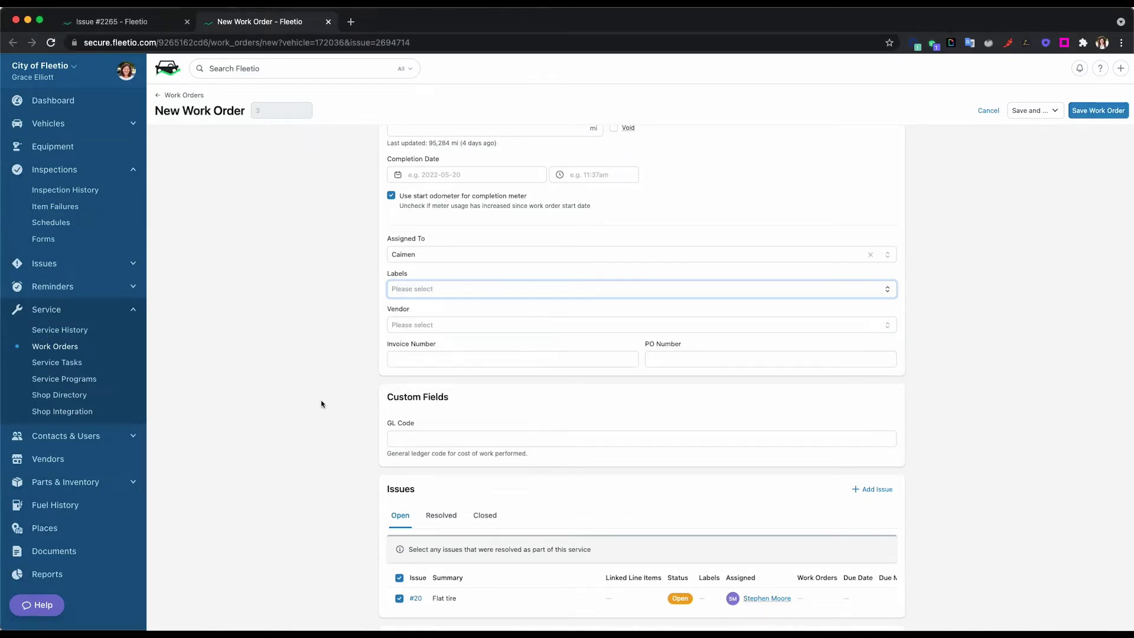
{"action": "scroll", "coordinate": [321, 403], "scroll_direction": "down", "scroll_amount": 2}
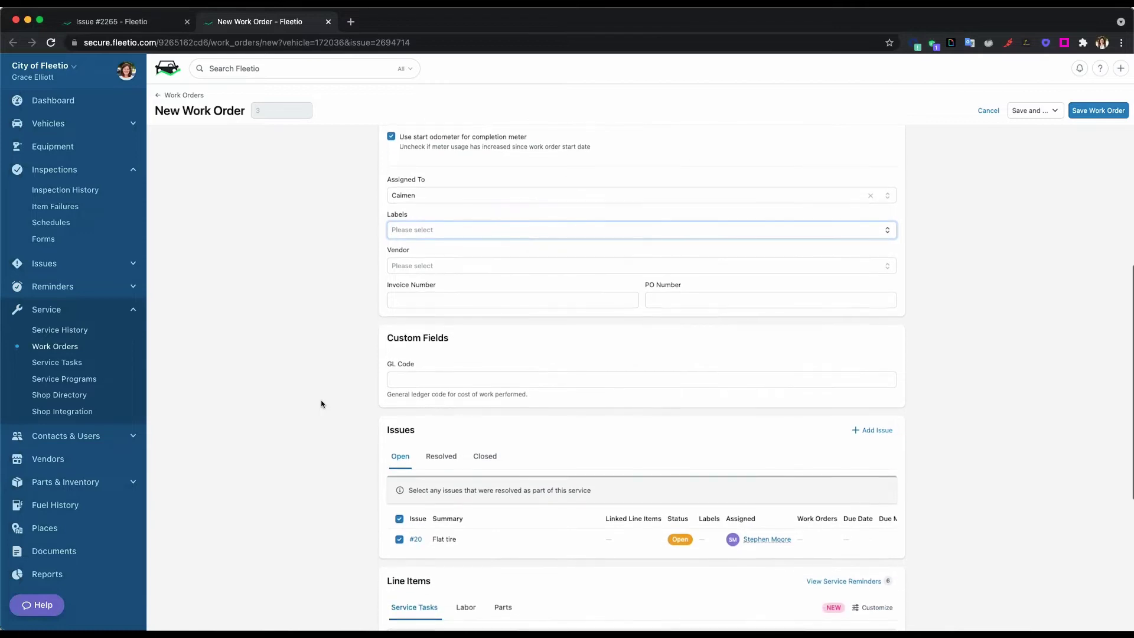
{"action": "scroll", "coordinate": [447, 256], "scroll_direction": "down", "scroll_amount": 1}
{"action": "scroll", "coordinate": [449, 260], "scroll_direction": "down", "scroll_amount": 1}
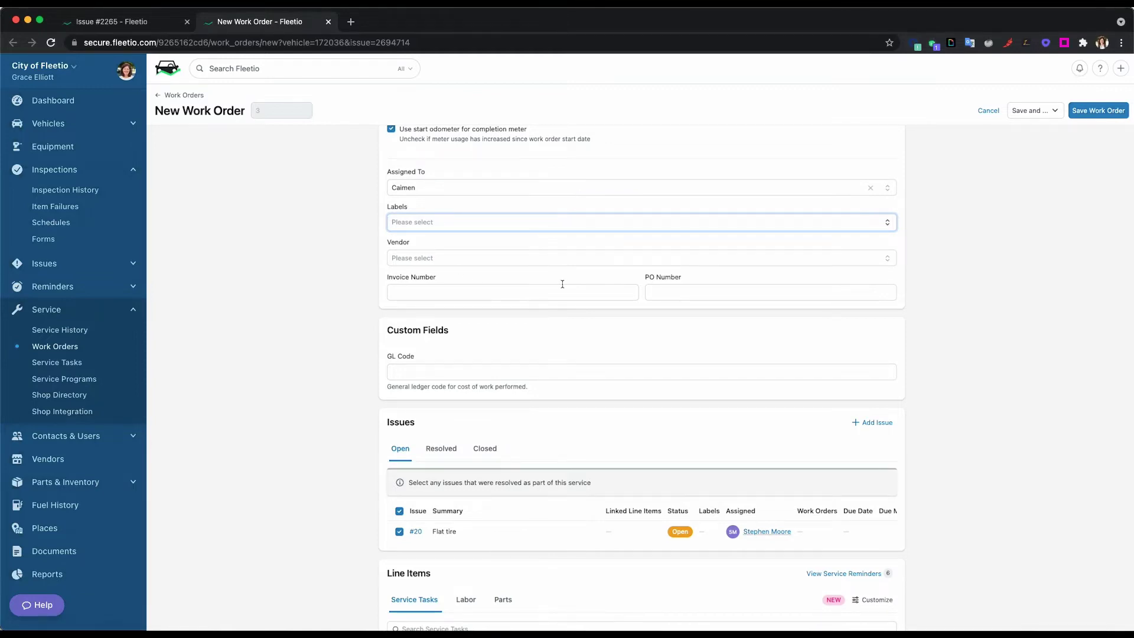
{"action": "scroll", "coordinate": [473, 341], "scroll_direction": "up", "scroll_amount": 2}
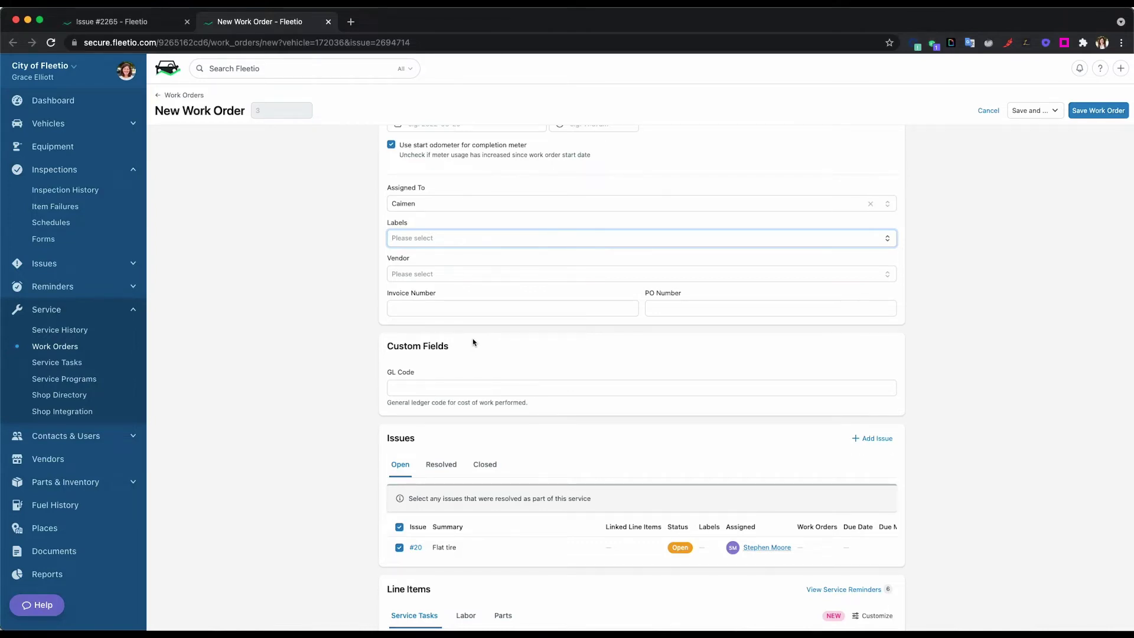
{"action": "scroll", "coordinate": [472, 341], "scroll_direction": "down", "scroll_amount": 3}
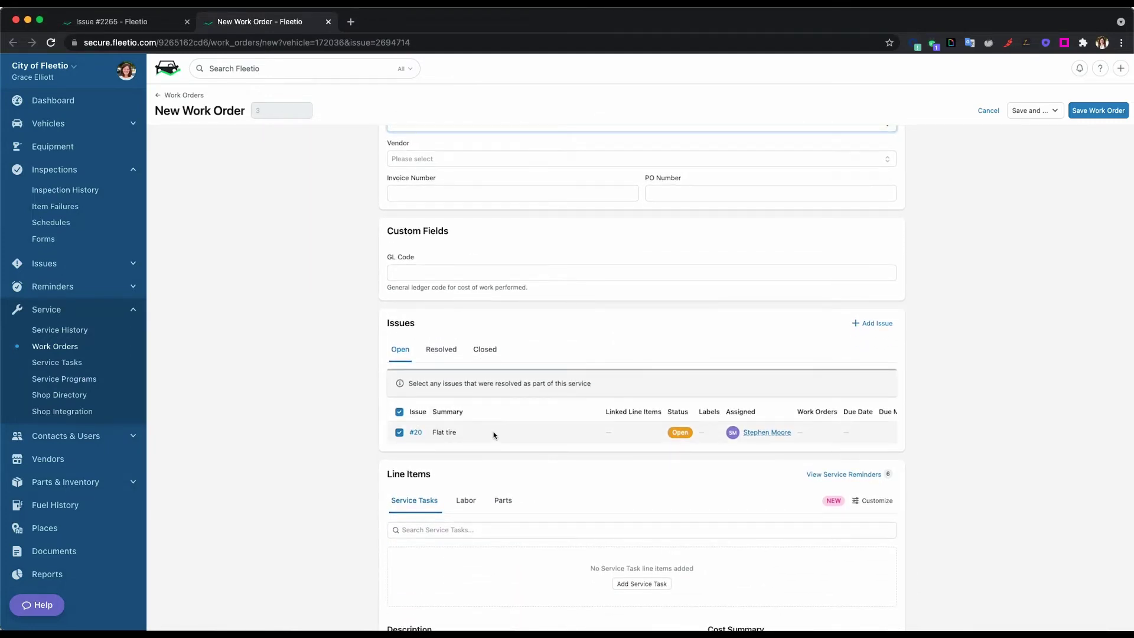
{"action": "scroll", "coordinate": [493, 435], "scroll_direction": "down", "scroll_amount": 1}
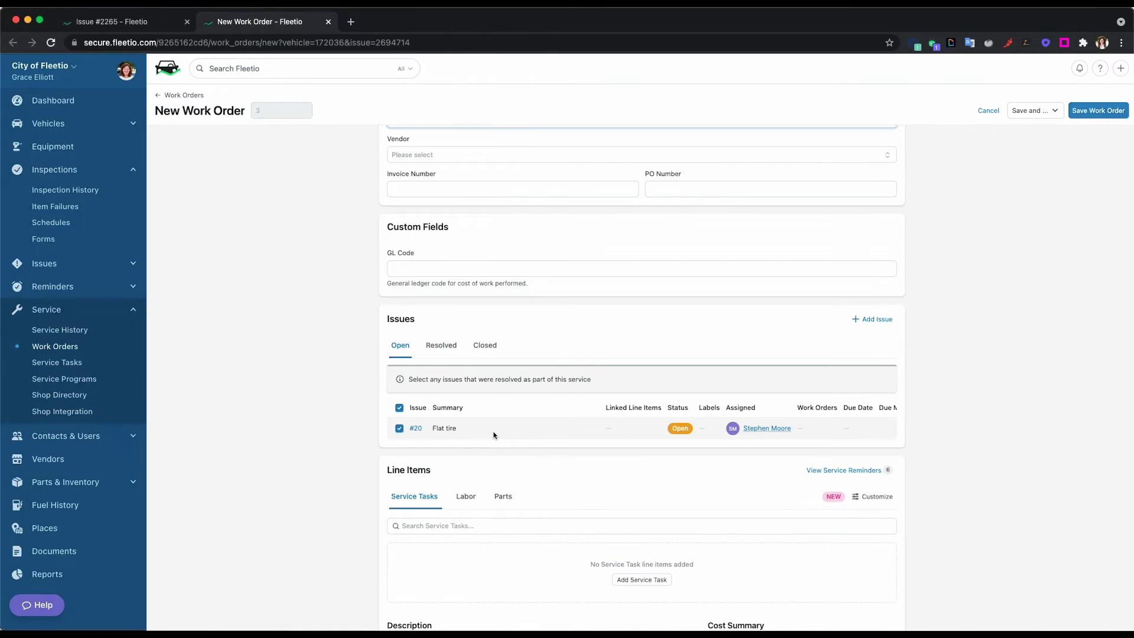
{"action": "scroll", "coordinate": [494, 435], "scroll_direction": "down", "scroll_amount": 3}
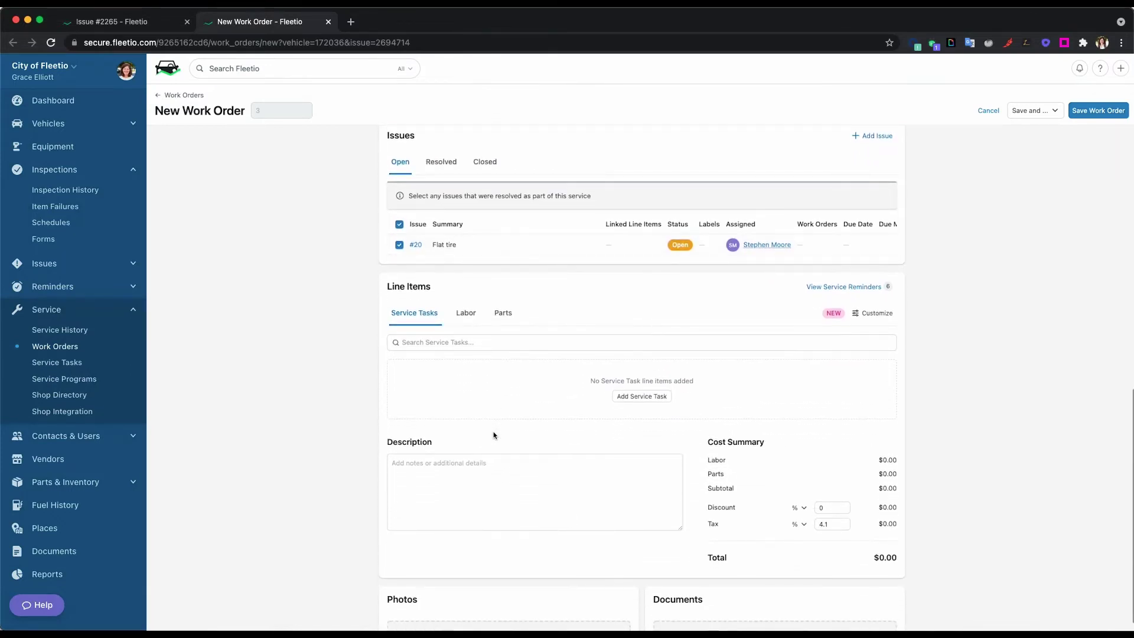
Search service tasks for 'tire re' and add Tire Replacement to the line items.
{"action": "left_click", "coordinate": [490, 342]}
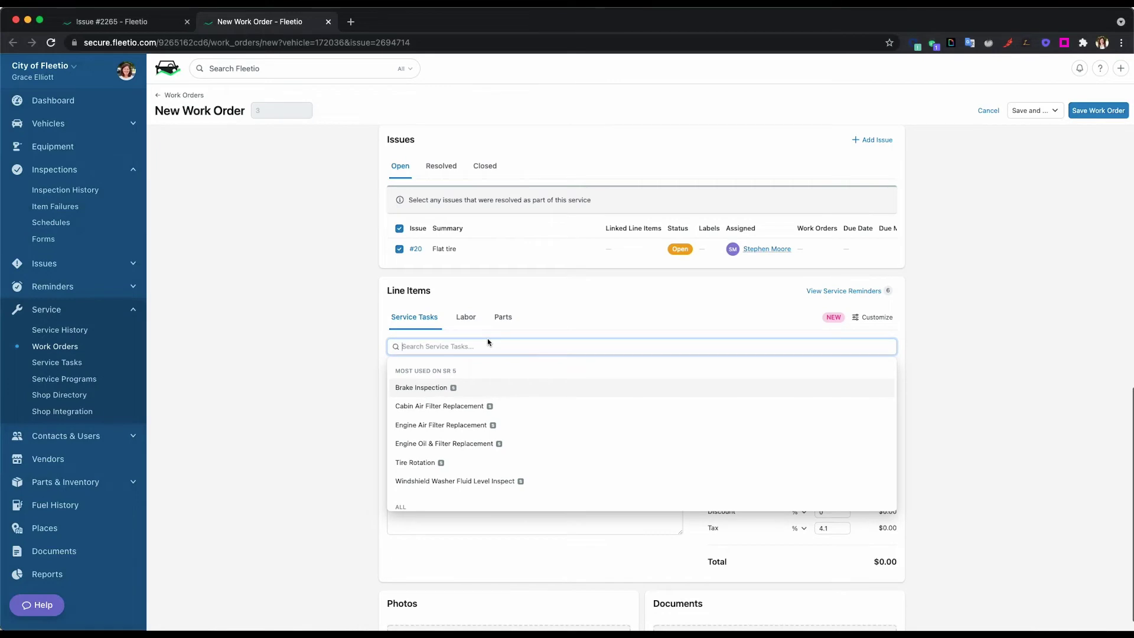
{"action": "type", "text": "tire re"}
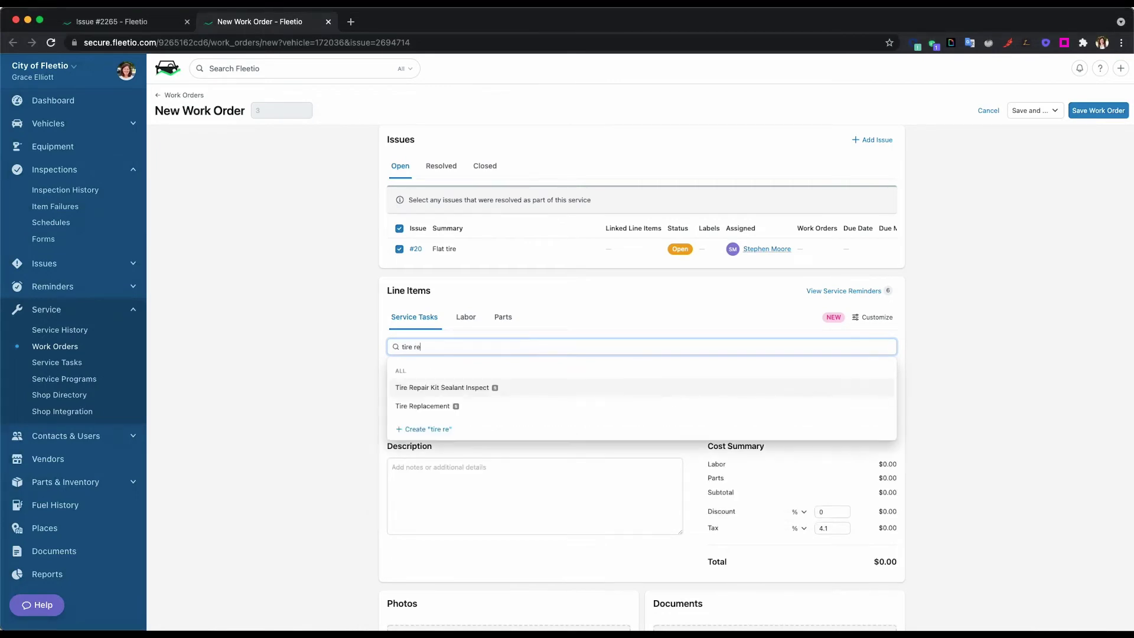
{"action": "left_click", "coordinate": [475, 407]}
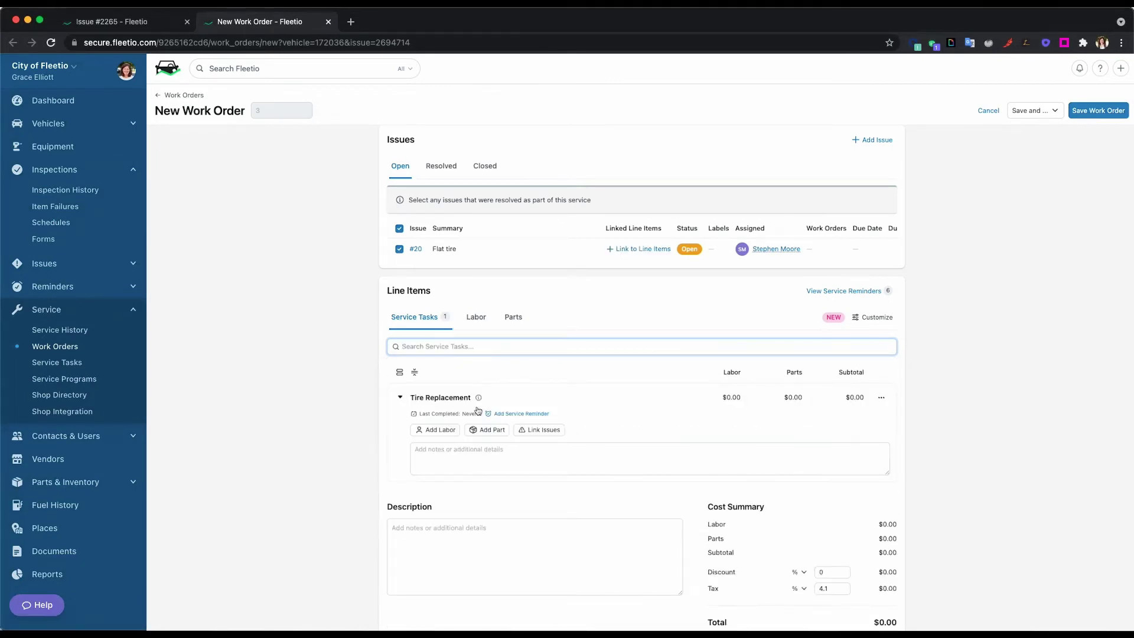
{"action": "scroll", "coordinate": [478, 410], "scroll_direction": "down", "scroll_amount": 1}
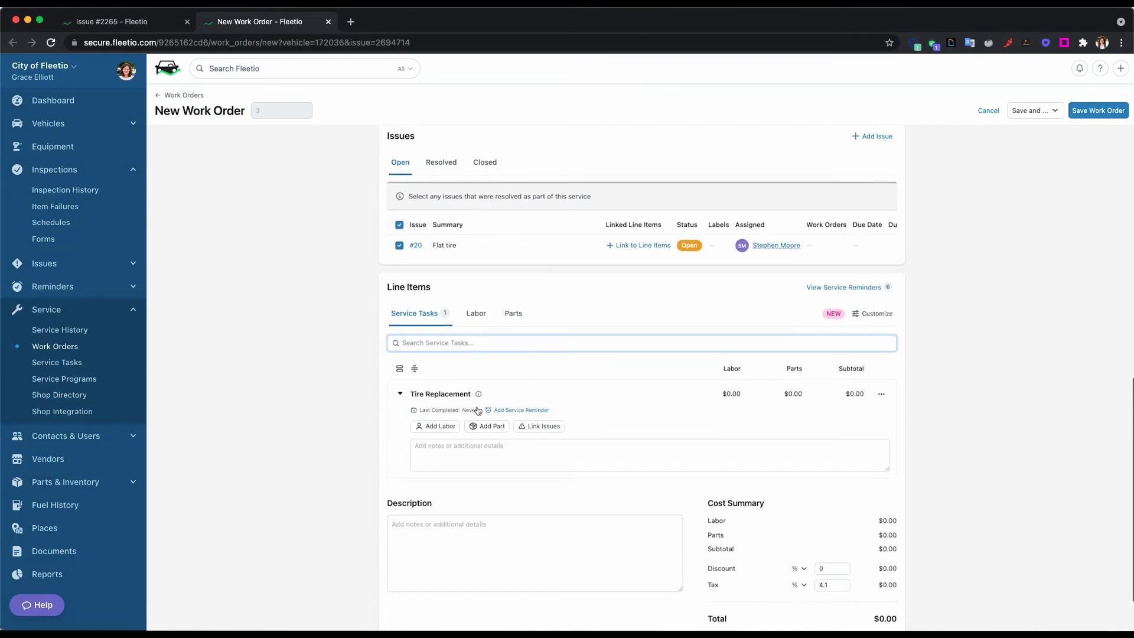
Log a 2-hour labor entry for the technician on the Tire Replacement task.
{"action": "left_click", "coordinate": [435, 426]}
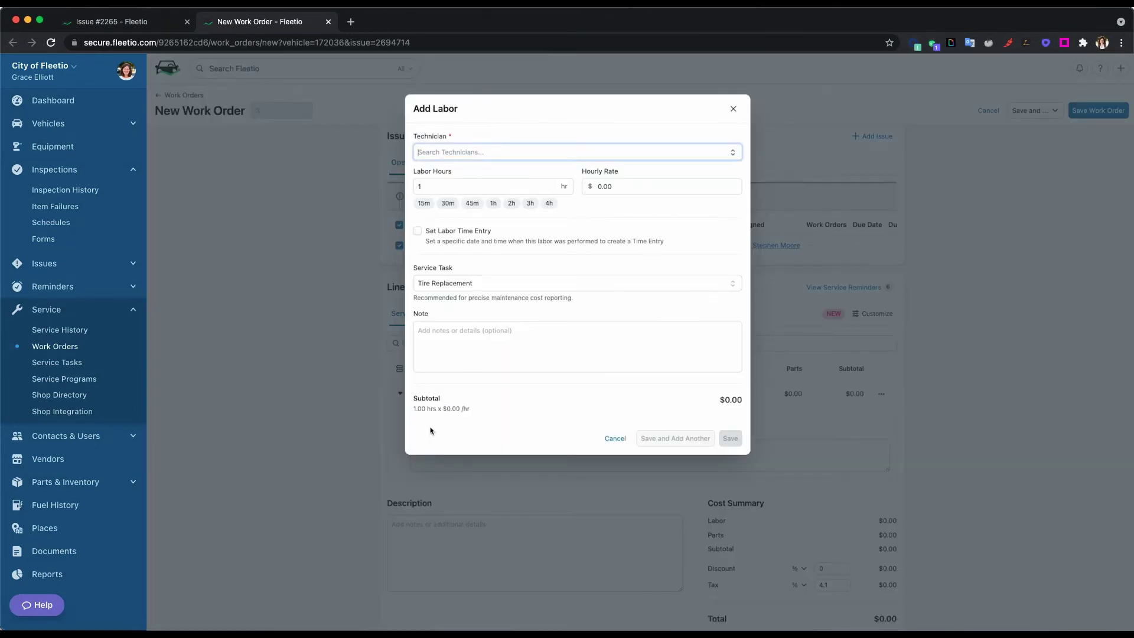
{"action": "left_click", "coordinate": [472, 155]}
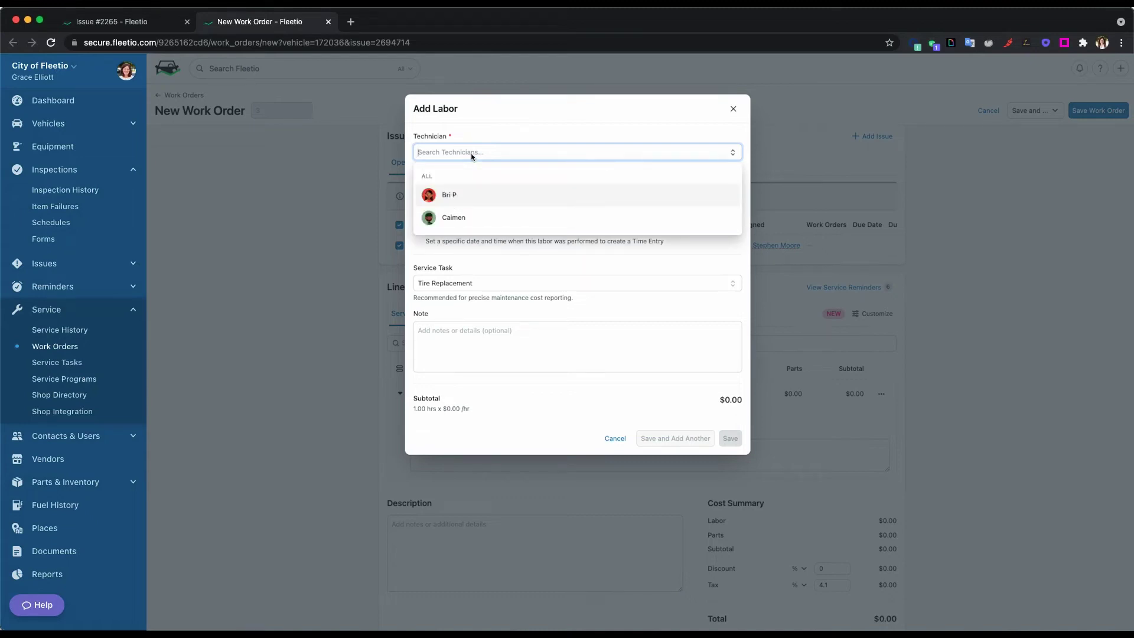
{"action": "type", "text": "caim"}
{"action": "left_click", "coordinate": [474, 193]}
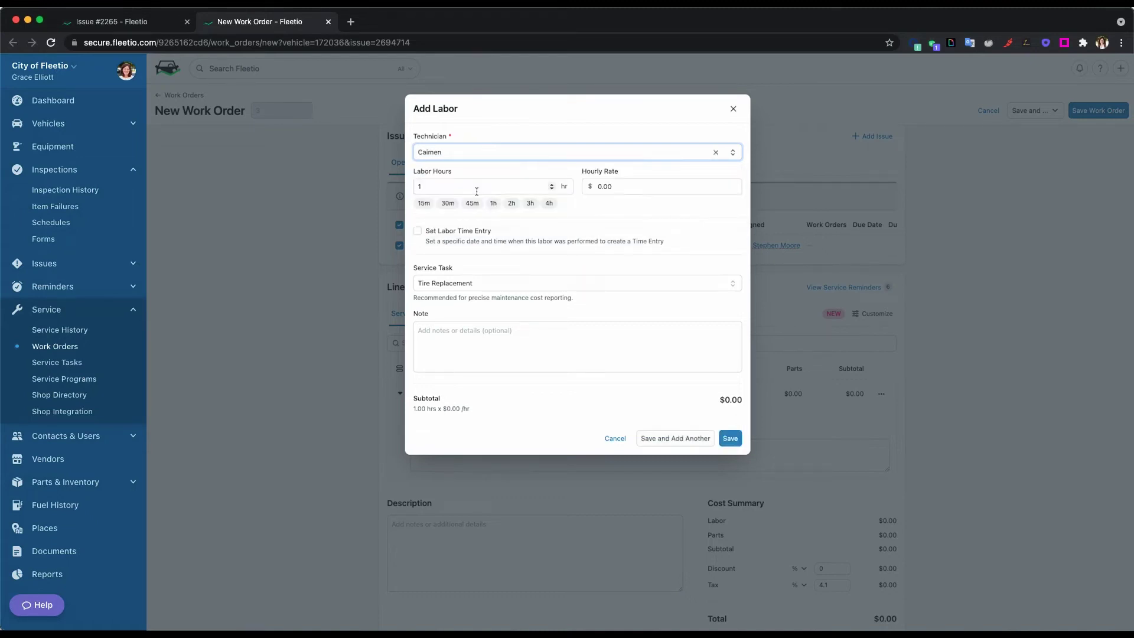
{"action": "left_click", "coordinate": [476, 191]}
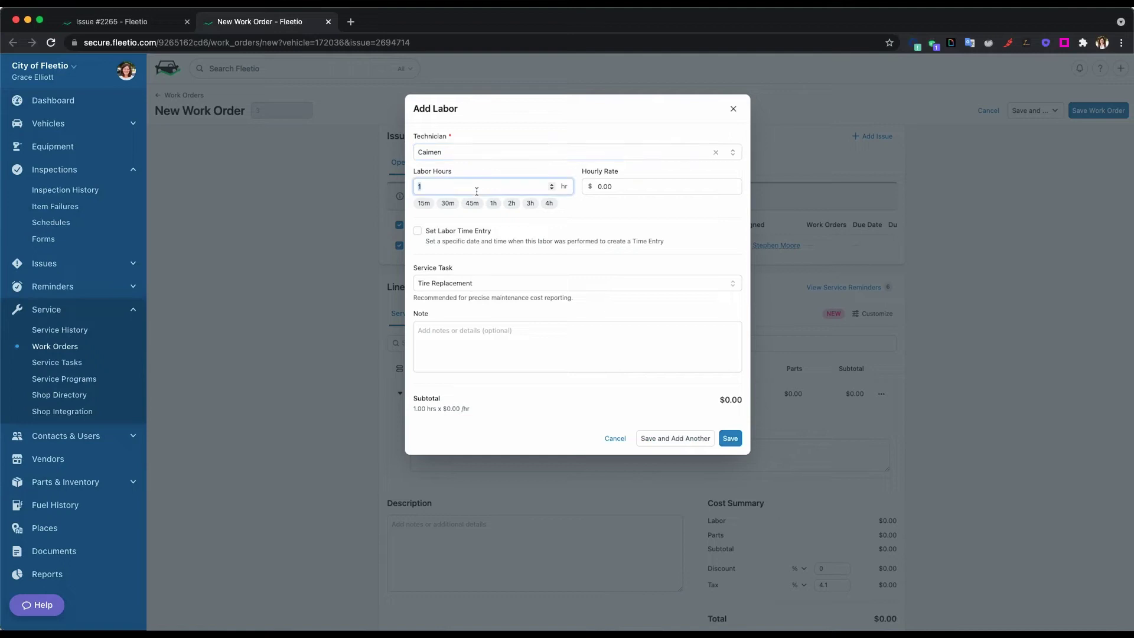
{"action": "left_click", "coordinate": [511, 203]}
{"action": "left_click", "coordinate": [729, 442]}
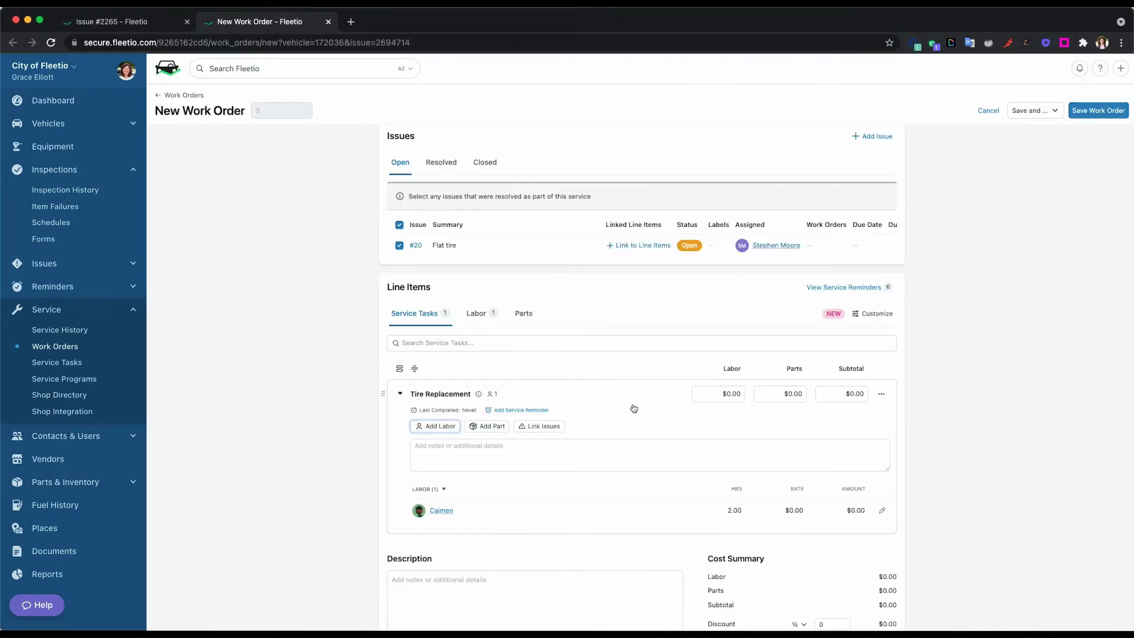
{"action": "mouse_move", "coordinate": [683, 523]}
Create a new part named 'tire [Michelin]' in the Tires category.
{"action": "left_click", "coordinate": [482, 426]}
{"action": "type", "text": "tire"}
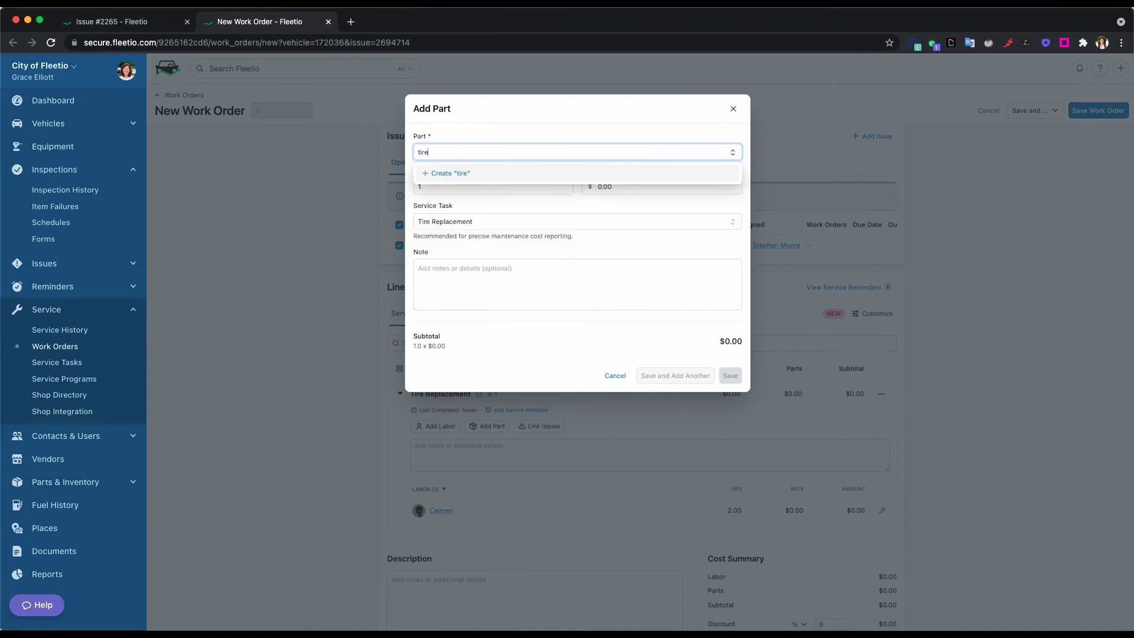
{"action": "left_click", "coordinate": [445, 174]}
{"action": "type", "text": "[Michelin"}
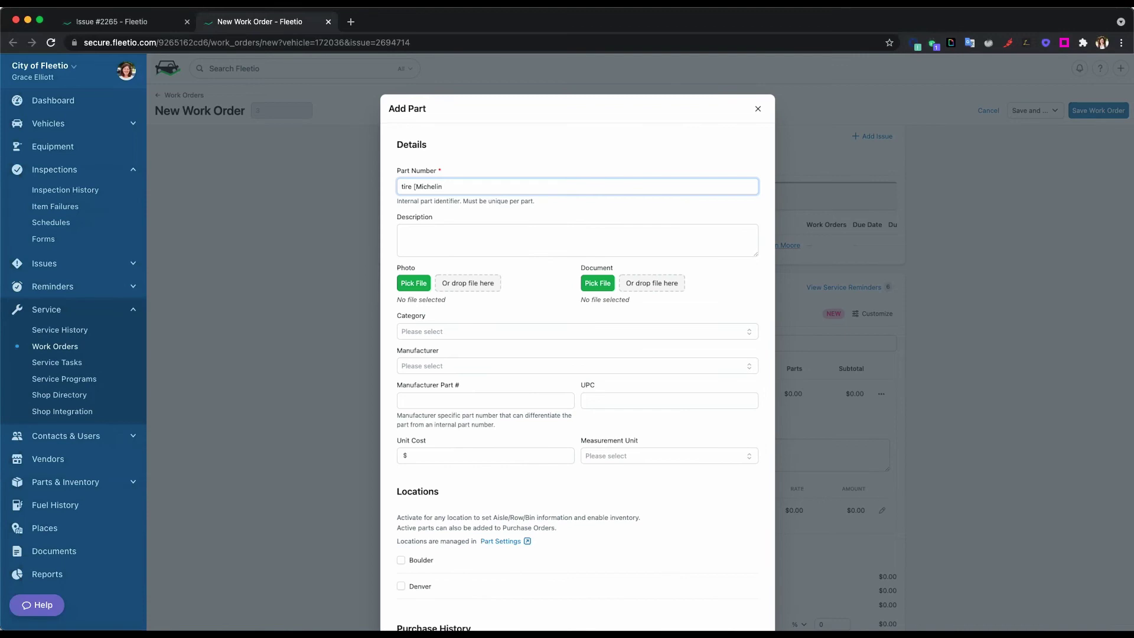
{"action": "scroll", "coordinate": [480, 223], "scroll_direction": "down", "scroll_amount": 3}
{"action": "left_click", "coordinate": [481, 236]}
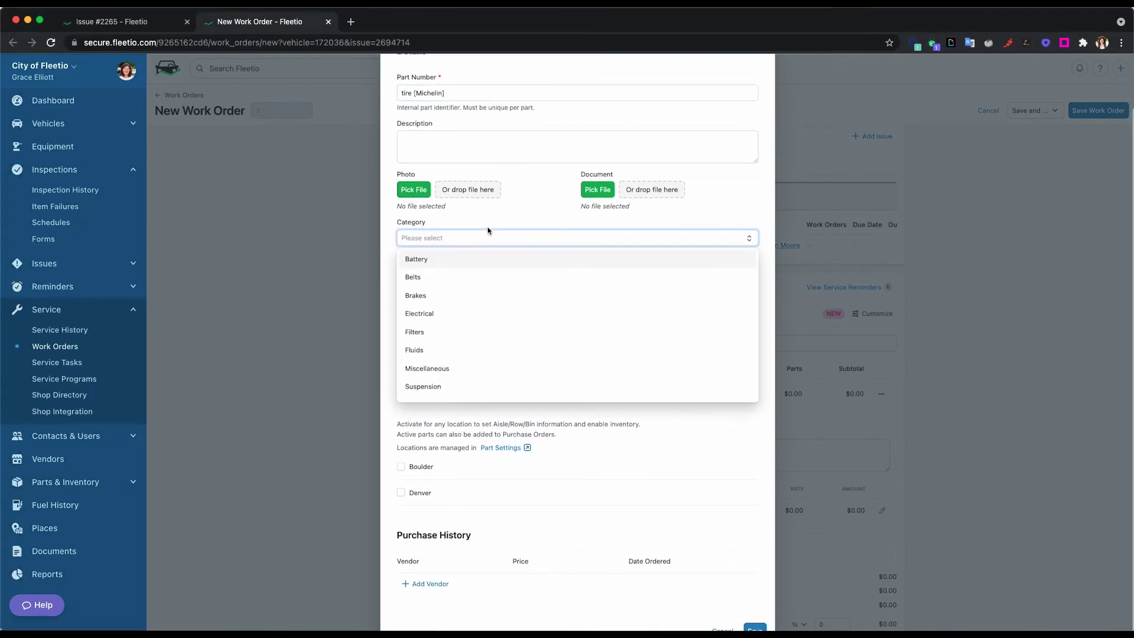
{"action": "left_click", "coordinate": [446, 390]}
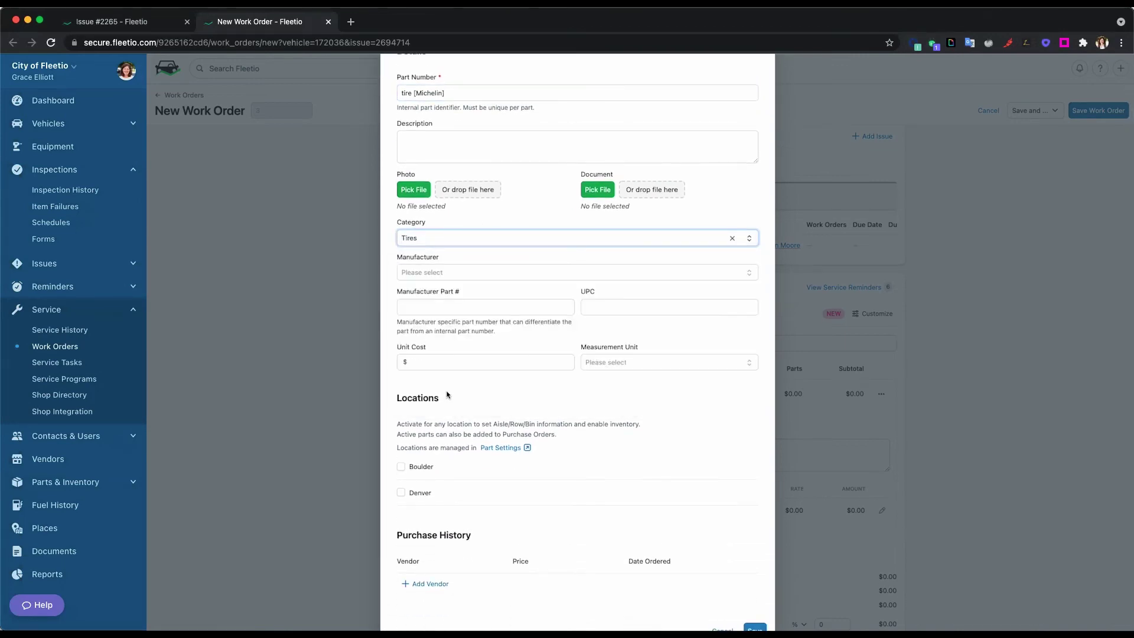
Give the new part manufacturer Michelin and a unit cost of 72.50, then save it.
{"action": "left_click", "coordinate": [468, 271]}
{"action": "type", "text": "Michelin"}
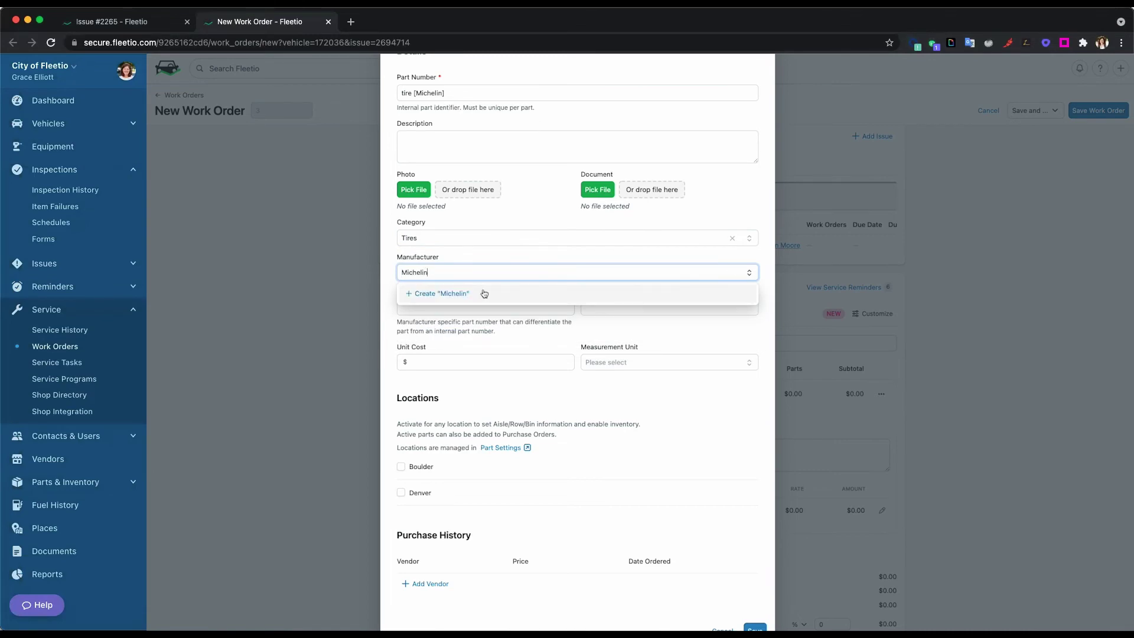
{"action": "left_click", "coordinate": [453, 294]}
{"action": "scroll", "coordinate": [452, 295], "scroll_direction": "down", "scroll_amount": 1}
{"action": "left_click", "coordinate": [485, 336]}
{"action": "type", "text": "7"}
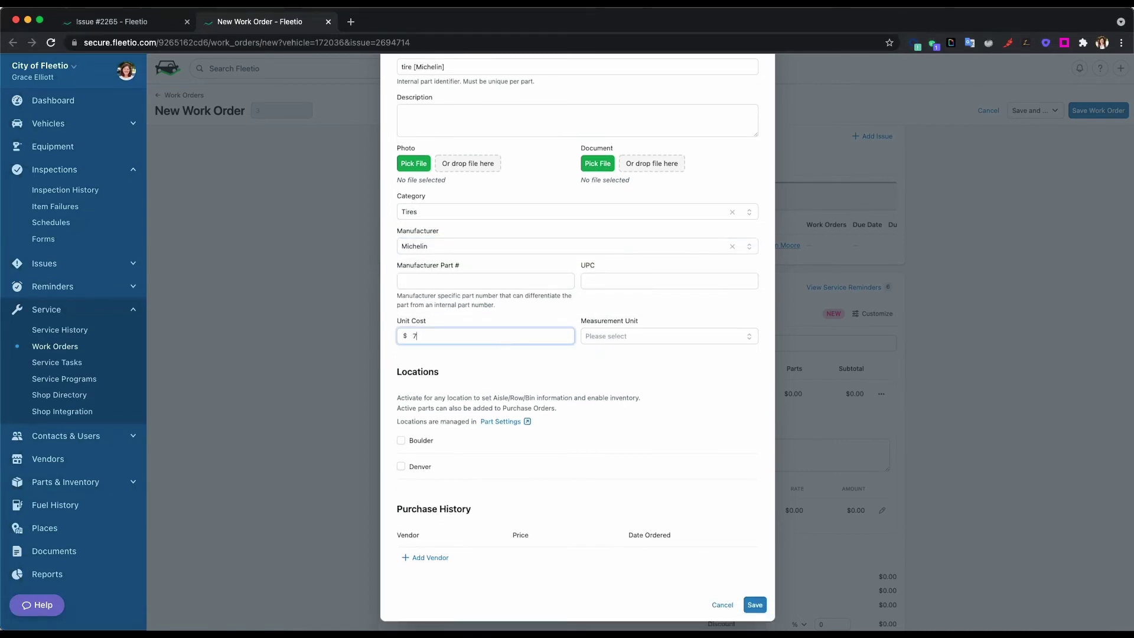
{"action": "type", "text": "2.50"}
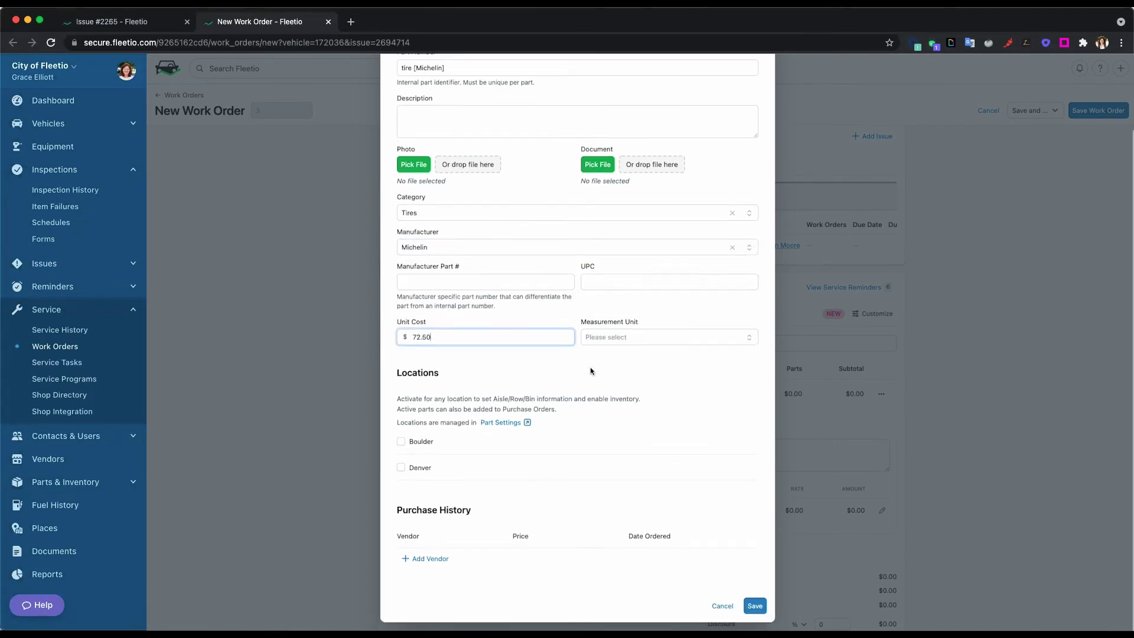
{"action": "left_click", "coordinate": [754, 616]}
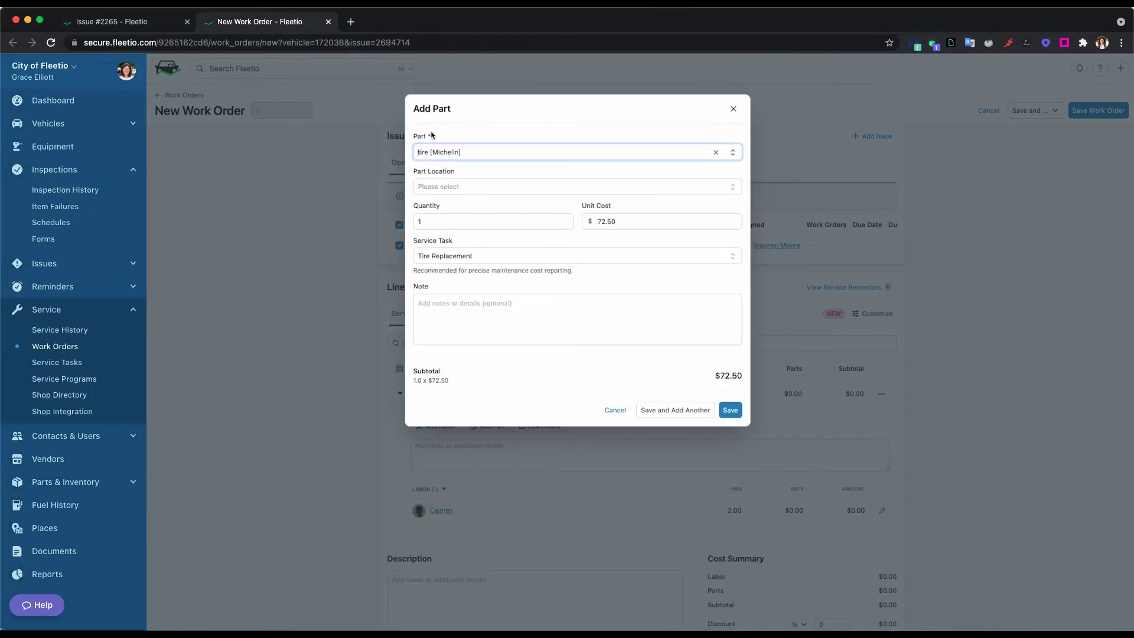
Confirm tire [Michelin] as the chosen part and save it onto Tire Replacement.
{"action": "left_click", "coordinate": [480, 155]}
{"action": "left_click", "coordinate": [524, 369]}
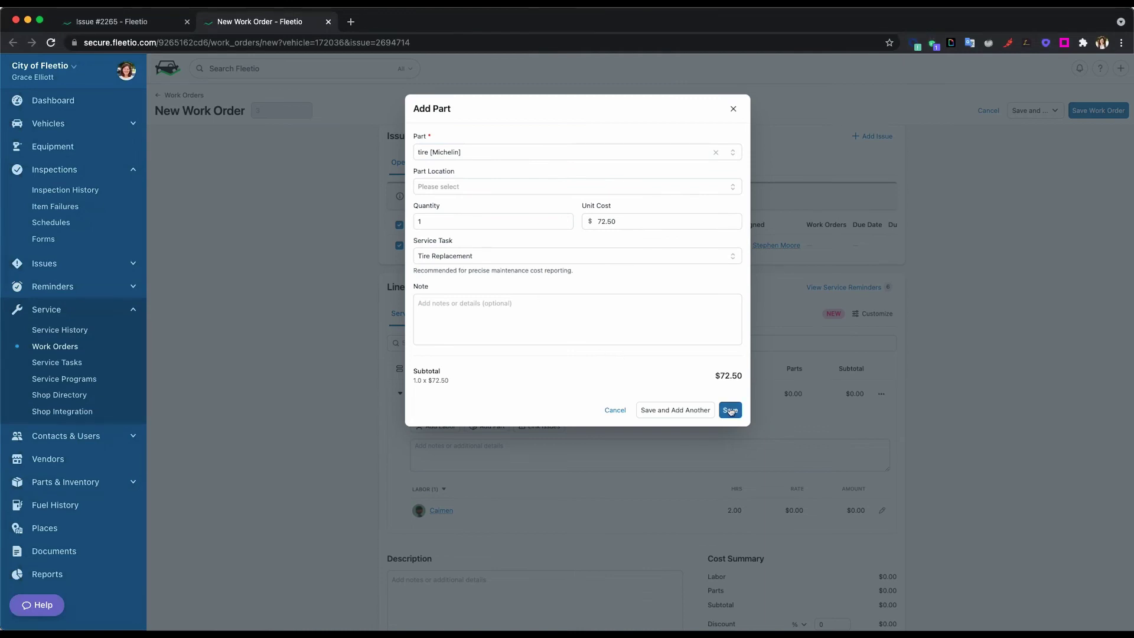
{"action": "left_click", "coordinate": [729, 410]}
{"action": "scroll", "coordinate": [931, 420], "scroll_direction": "down", "scroll_amount": 2}
{"action": "scroll", "coordinate": [931, 420], "scroll_direction": "down", "scroll_amount": 3}
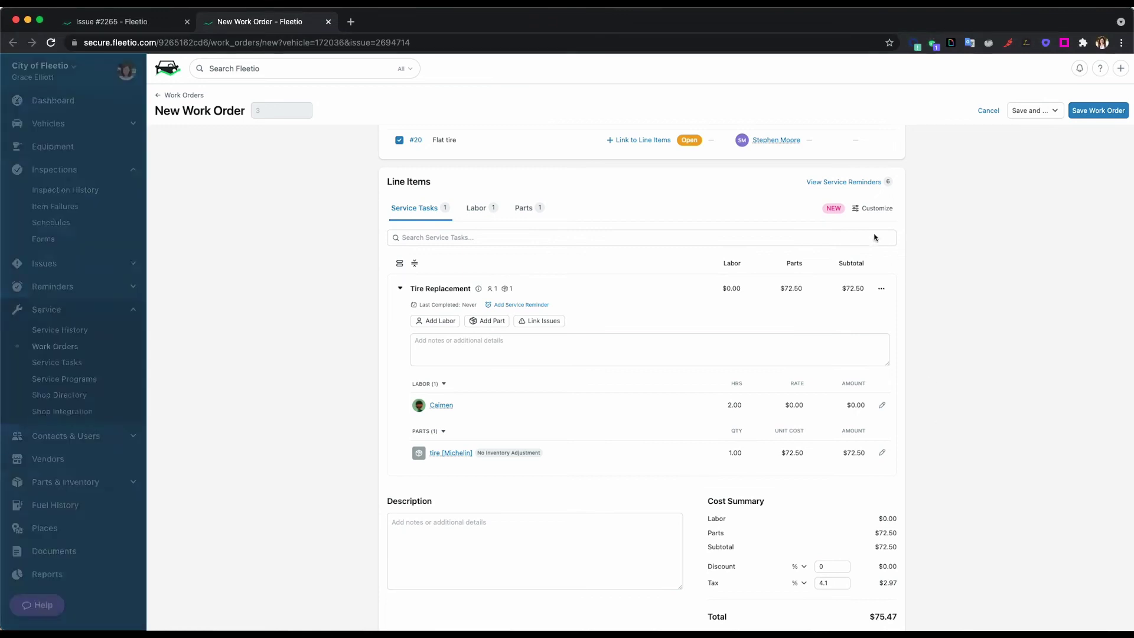
Add Engine Oil & Filter Replacement from the due service reminders to the line items.
{"action": "left_click", "coordinate": [843, 182]}
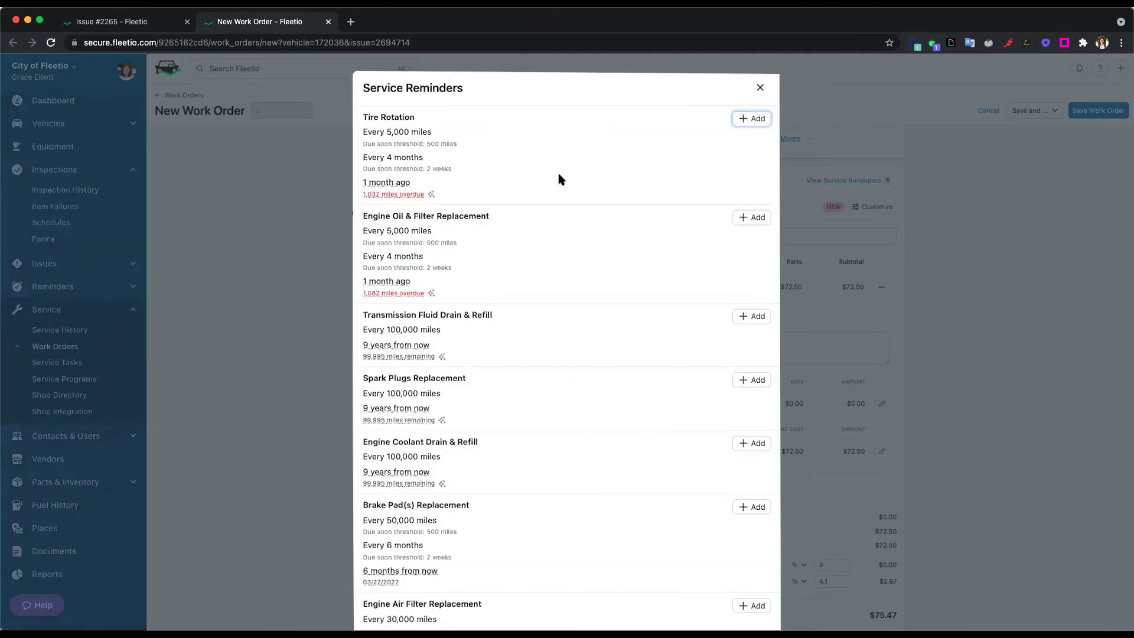
{"action": "scroll", "coordinate": [556, 277], "scroll_direction": "down", "scroll_amount": 2}
{"action": "scroll", "coordinate": [555, 284], "scroll_direction": "up", "scroll_amount": 2}
{"action": "left_click", "coordinate": [749, 122]}
{"action": "left_click", "coordinate": [757, 217]}
{"action": "left_click", "coordinate": [760, 87]}
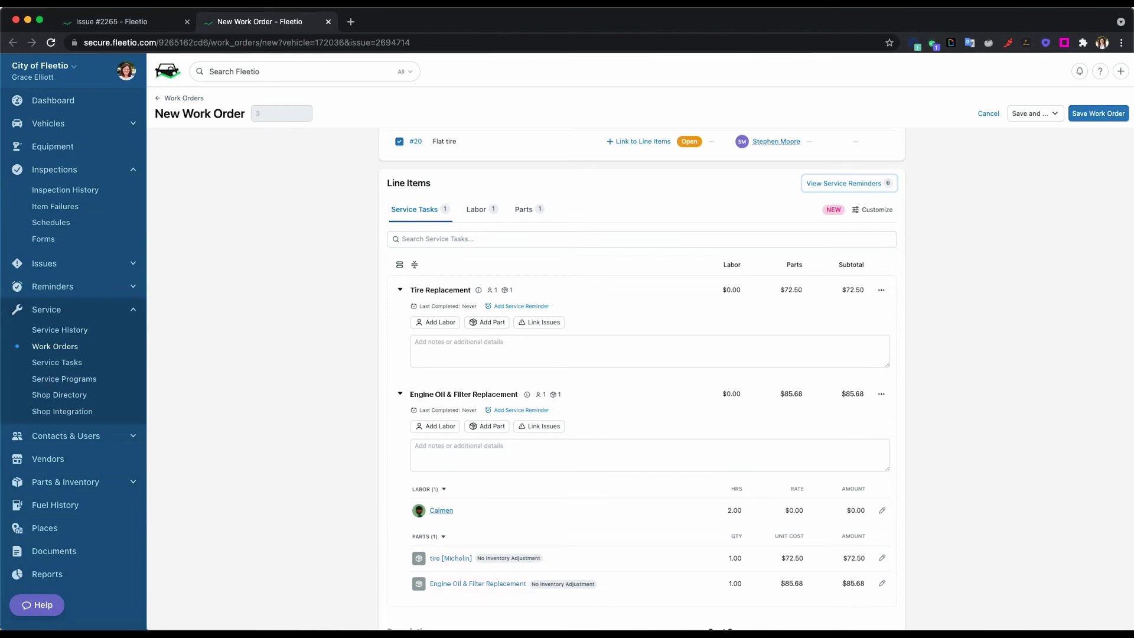
{"action": "scroll", "coordinate": [641, 378], "scroll_direction": "down", "scroll_amount": 5}
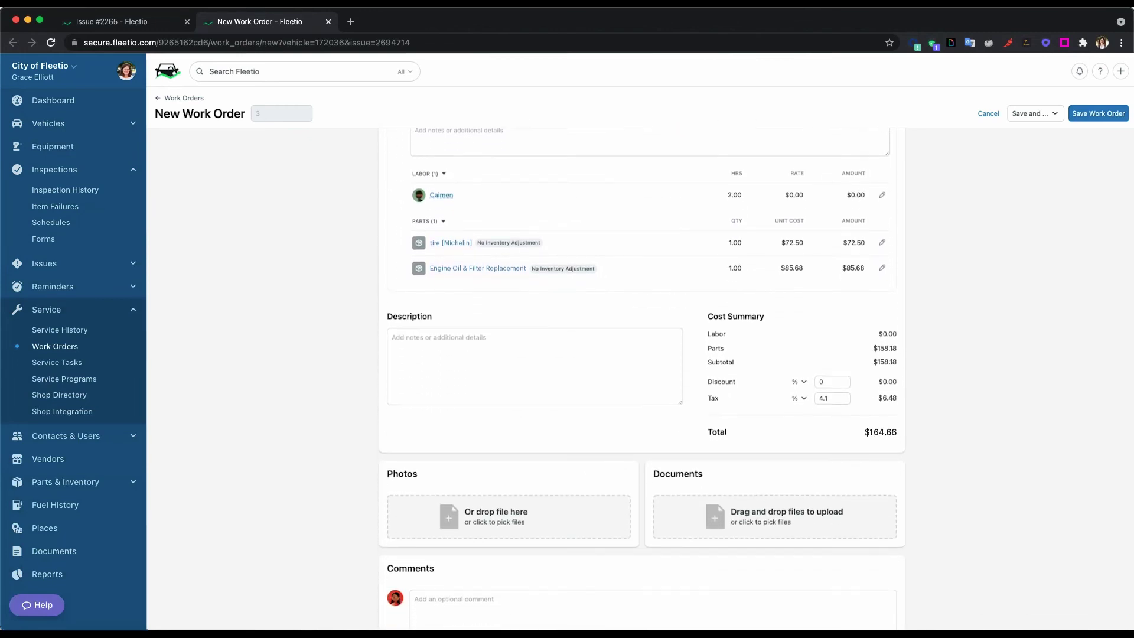
{"action": "scroll", "coordinate": [642, 378], "scroll_direction": "down", "scroll_amount": 1}
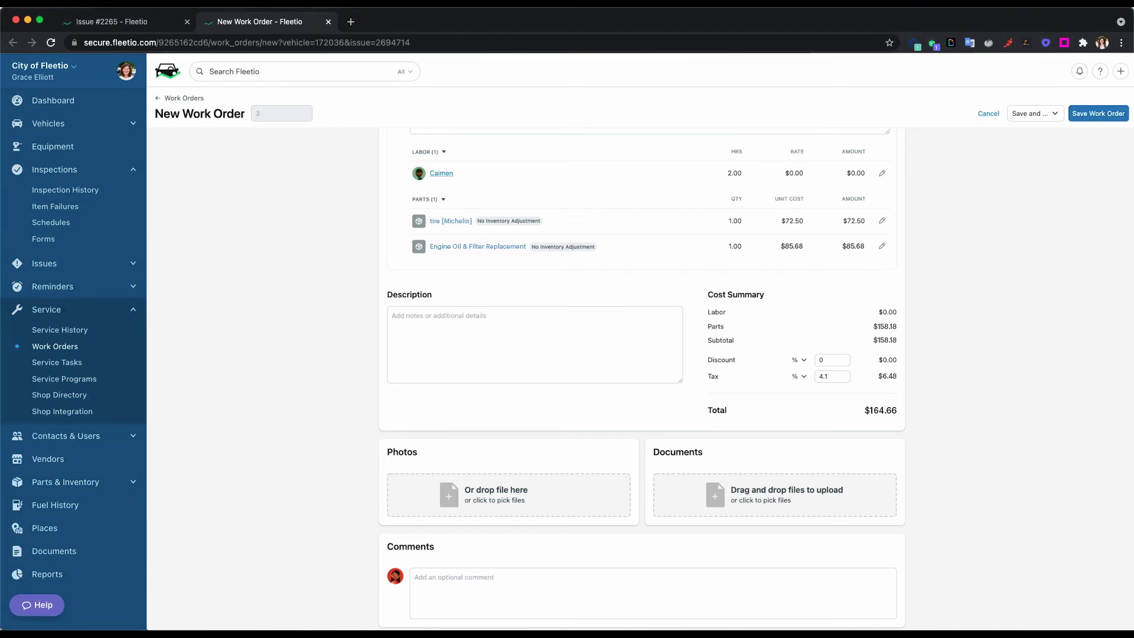
{"action": "scroll", "coordinate": [642, 380], "scroll_direction": "up", "scroll_amount": 5}
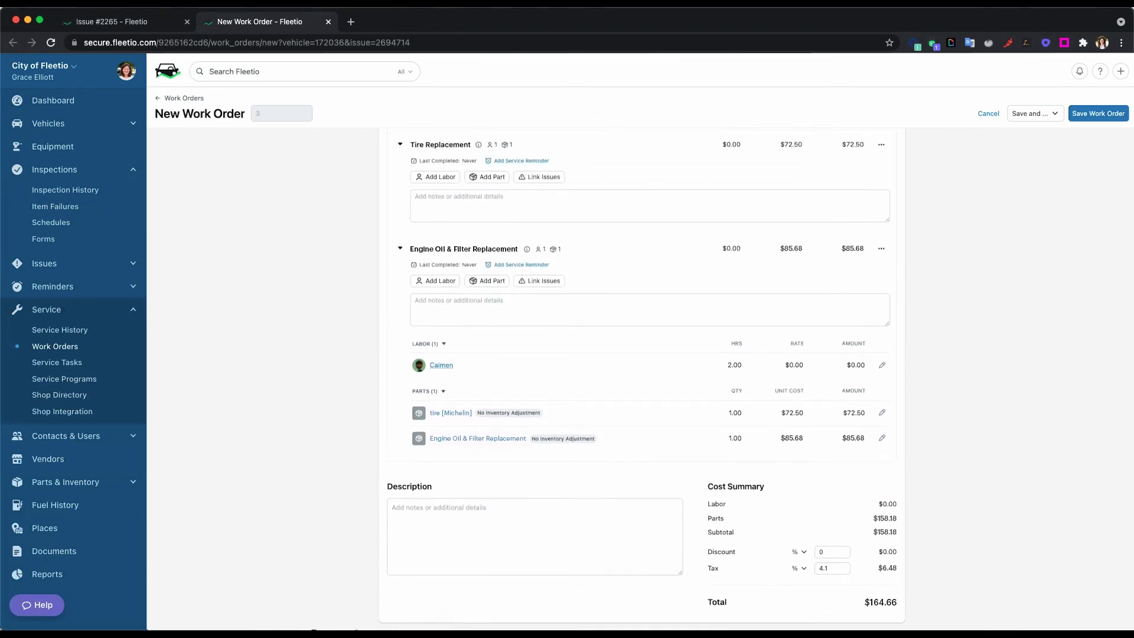
{"action": "scroll", "coordinate": [641, 380], "scroll_direction": "up", "scroll_amount": 2}
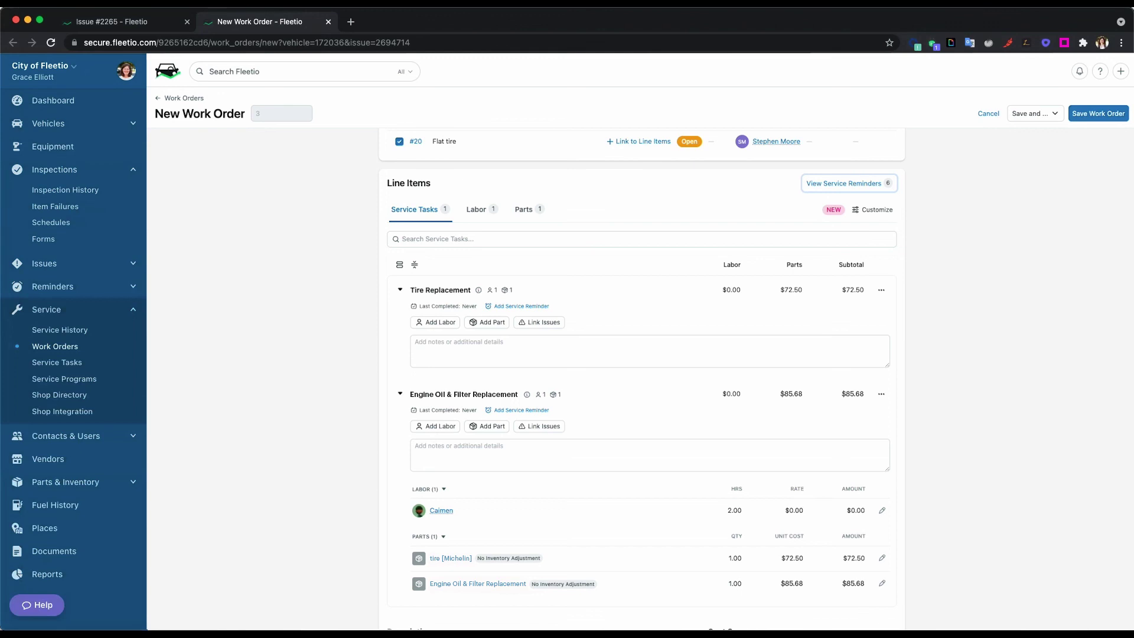